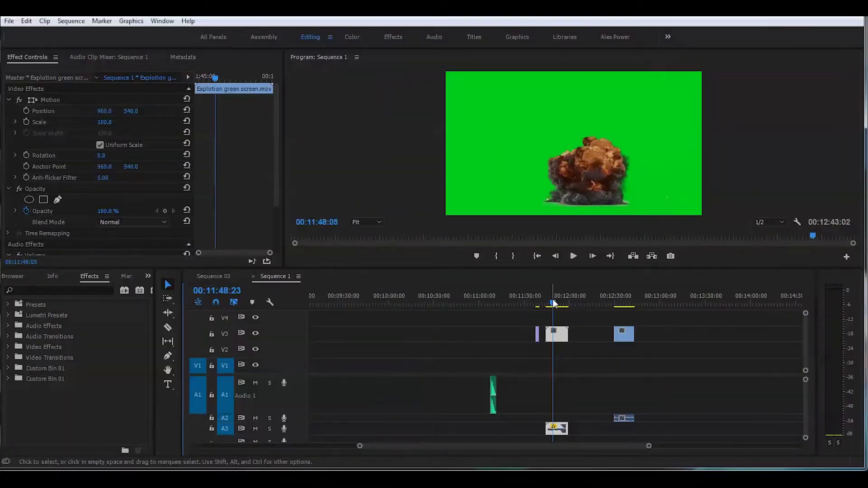
Step: Scrub through the explosion, helicopter and rocket-launcher clips, stopping where Sniper +rpg.mp4 begins
{"action": "left_click_drag", "start_coordinate": [553, 302], "coordinate": [560, 305]}
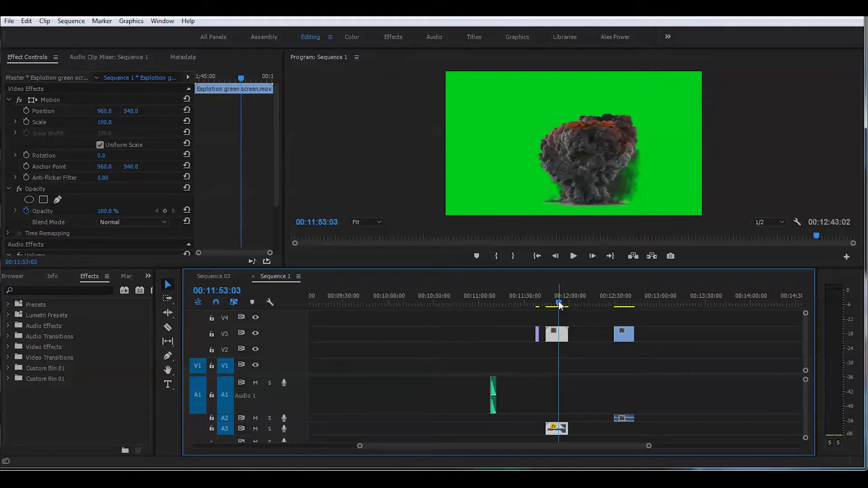
{"action": "left_click_drag", "start_coordinate": [559, 302], "coordinate": [620, 306]}
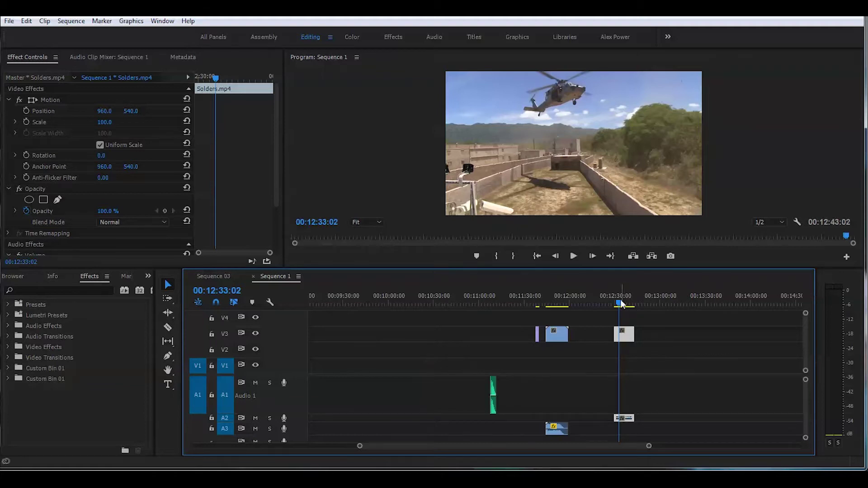
{"action": "left_click_drag", "start_coordinate": [620, 304], "coordinate": [541, 305]}
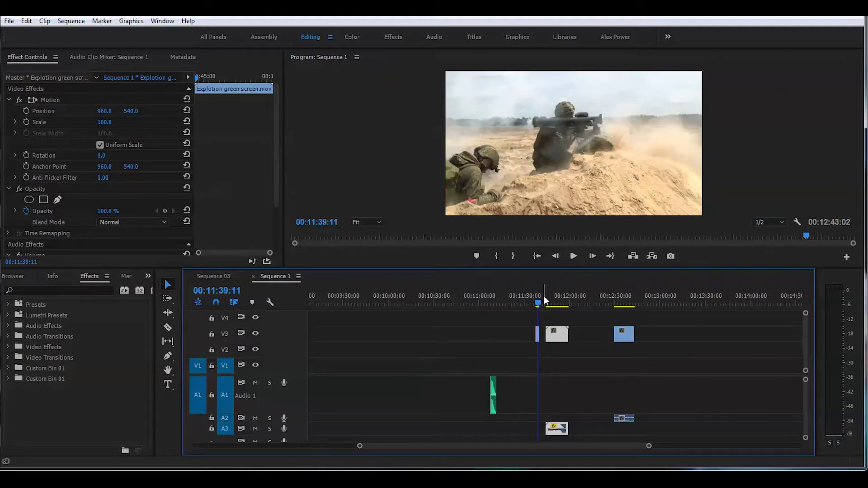
{"action": "mouse_move", "coordinate": [544, 299]}
{"action": "left_mouse_down"}
{"action": "mouse_move", "coordinate": [482, 302]}
{"action": "mouse_move", "coordinate": [537, 303]}
{"action": "left_mouse_up"}
{"action": "left_click_drag", "start_coordinate": [651, 446], "coordinate": [566, 446]}
Step: Move the RPG sound effect on A1 to the launch frame and lower it to -4.5 dB
{"action": "left_click_drag", "start_coordinate": [343, 396], "coordinate": [569, 396]}
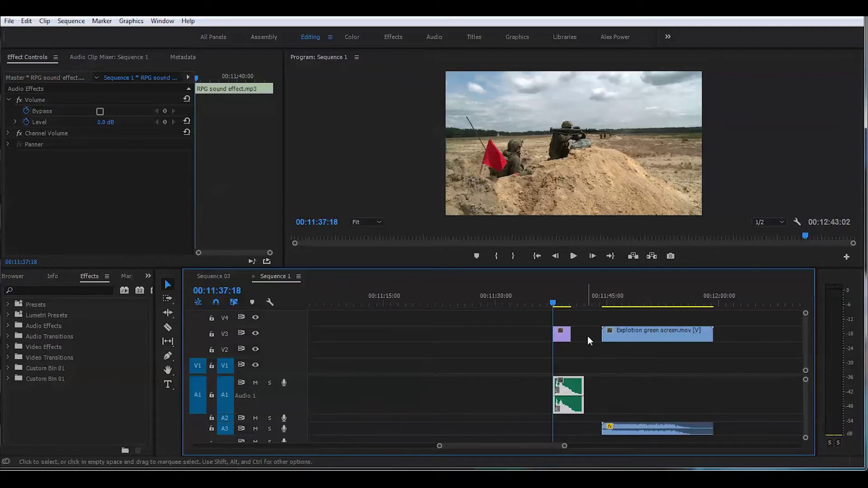
{"action": "left_click_drag", "start_coordinate": [567, 446], "coordinate": [511, 443]}
{"action": "left_click_drag", "start_coordinate": [633, 393], "coordinate": [662, 386]}
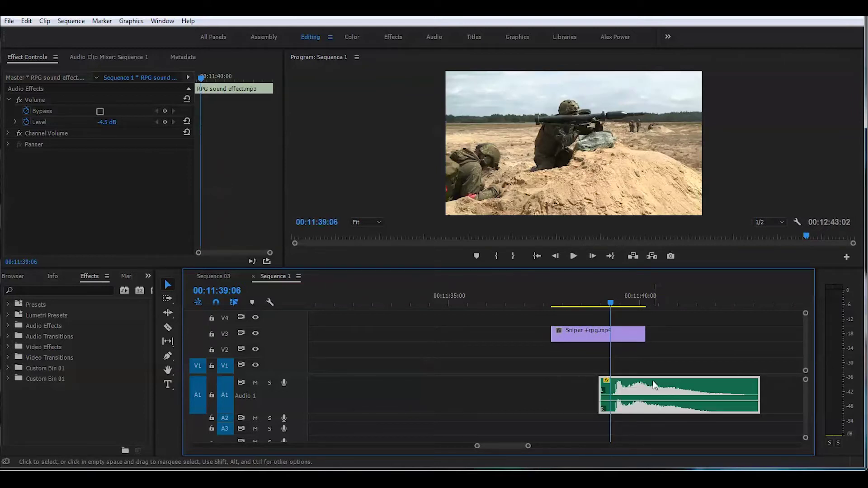
Step: Play back the rocket shot to check the RPG sound lines up with the launch
{"action": "left_click", "coordinate": [614, 299]}
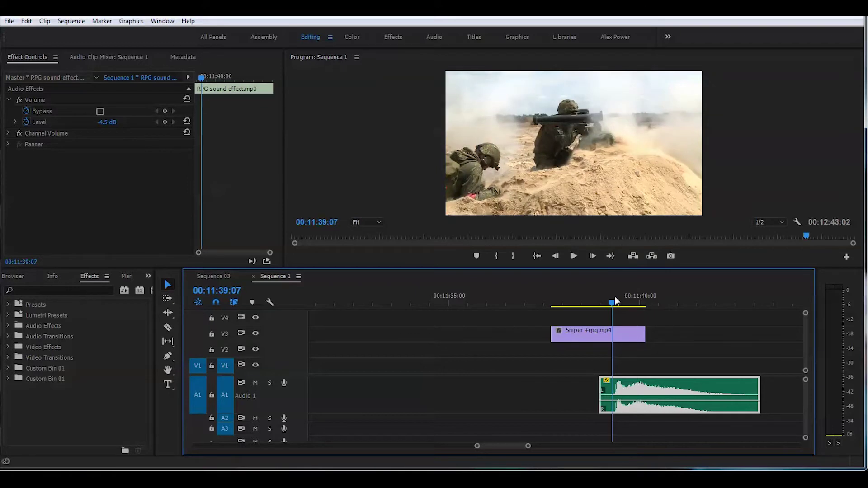
{"action": "mouse_move", "coordinate": [614, 296]}
{"action": "left_mouse_down"}
{"action": "mouse_move", "coordinate": [580, 295]}
{"action": "mouse_move", "coordinate": [597, 298]}
{"action": "left_mouse_up"}
{"action": "left_click", "coordinate": [575, 256]}
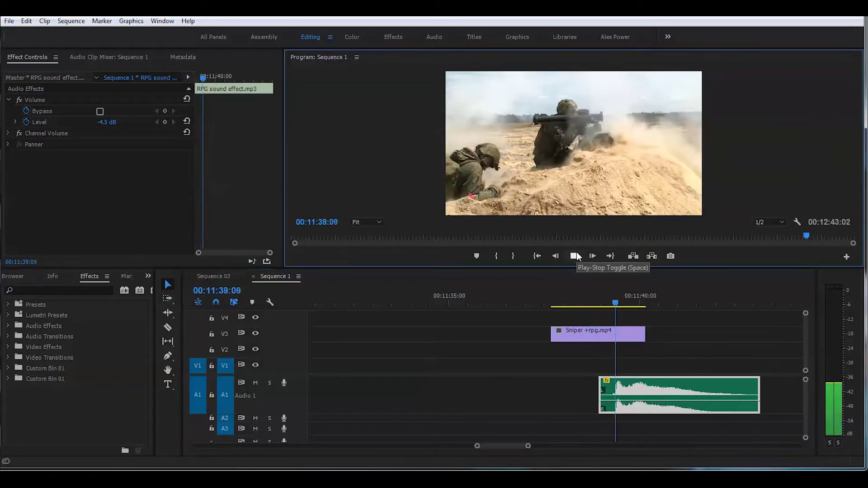
{"action": "left_click", "coordinate": [575, 256]}
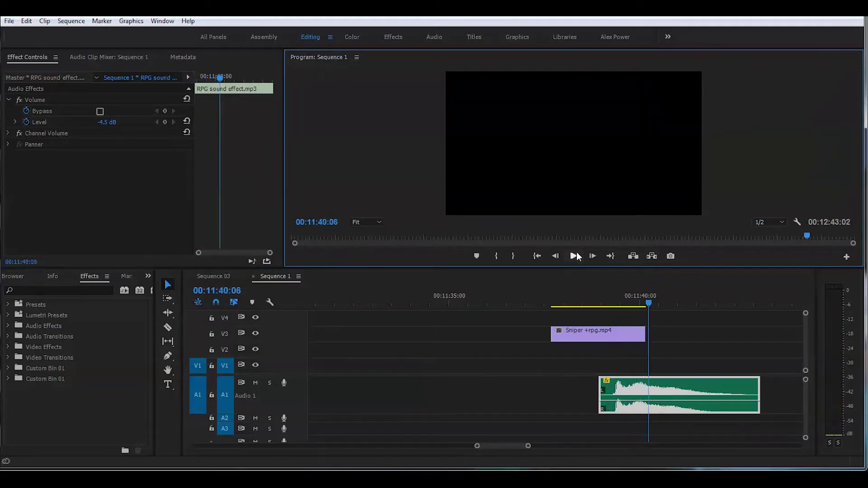
{"action": "left_click_drag", "start_coordinate": [651, 299], "coordinate": [621, 299]}
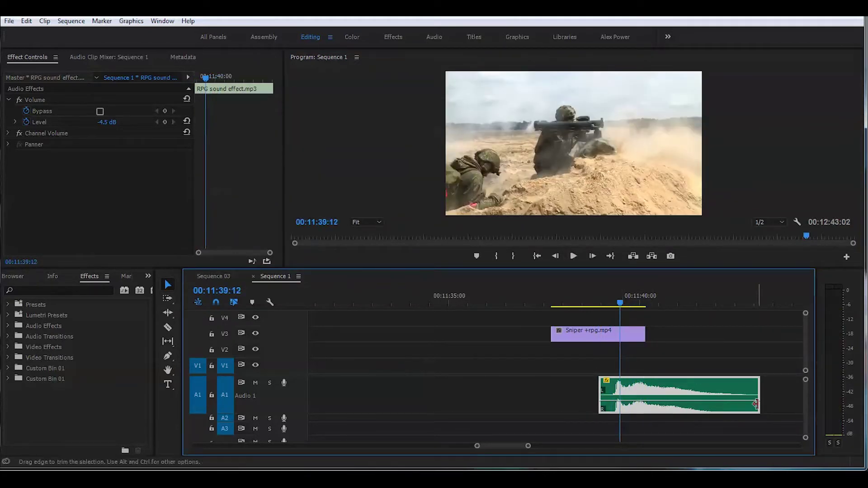
{"action": "left_click_drag", "start_coordinate": [530, 448], "coordinate": [595, 450]}
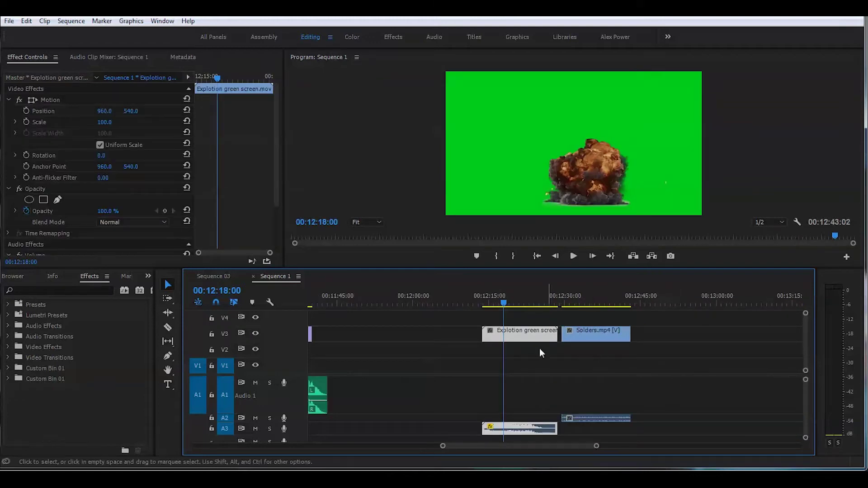
Step: Move the Explotion green screen clip from V3 onto V4, directly above Solders.mp4
{"action": "left_click_drag", "start_coordinate": [518, 335], "coordinate": [593, 324]}
{"action": "left_click_drag", "start_coordinate": [527, 303], "coordinate": [568, 306]}
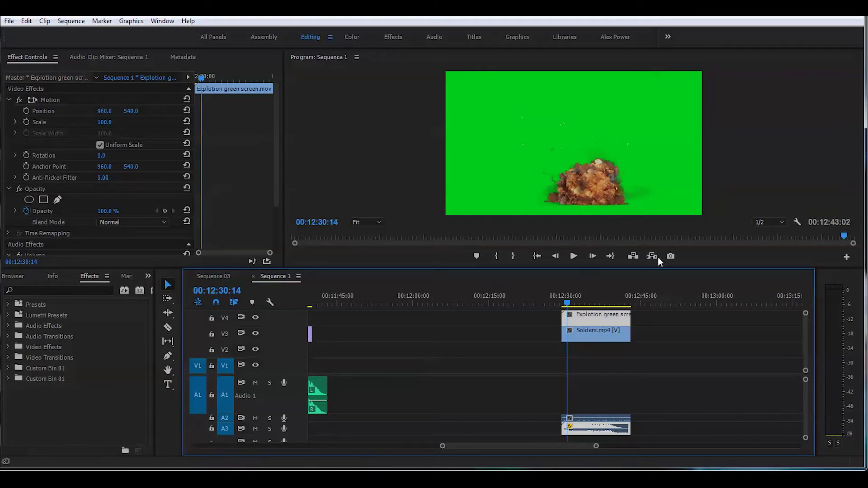
{"action": "left_click", "coordinate": [44, 290]}
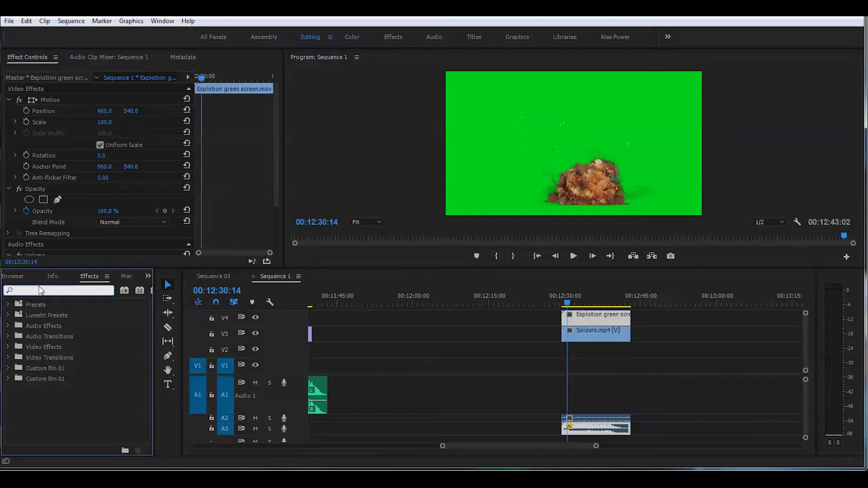
Step: Apply Ultra Key to the explosion clip and sample the green screen as its Key Color
{"action": "type", "text": "ult"}
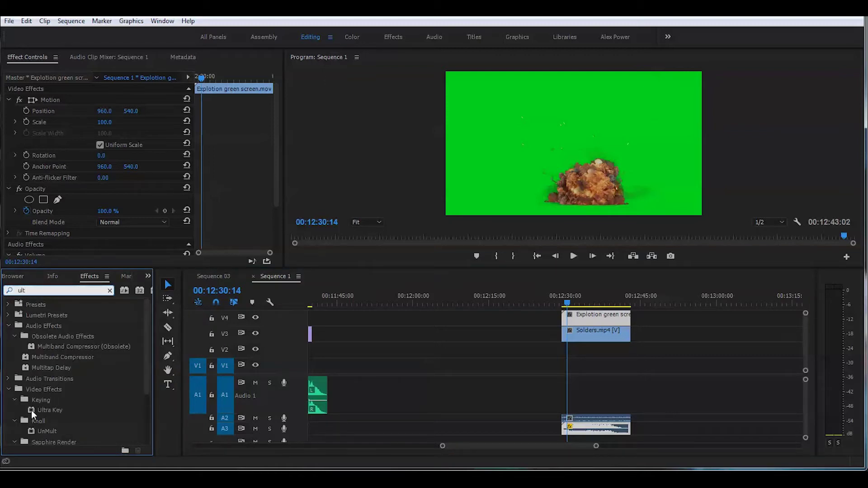
{"action": "left_click_drag", "start_coordinate": [32, 411], "coordinate": [592, 316]}
{"action": "left_click_drag", "start_coordinate": [275, 123], "coordinate": [278, 252]}
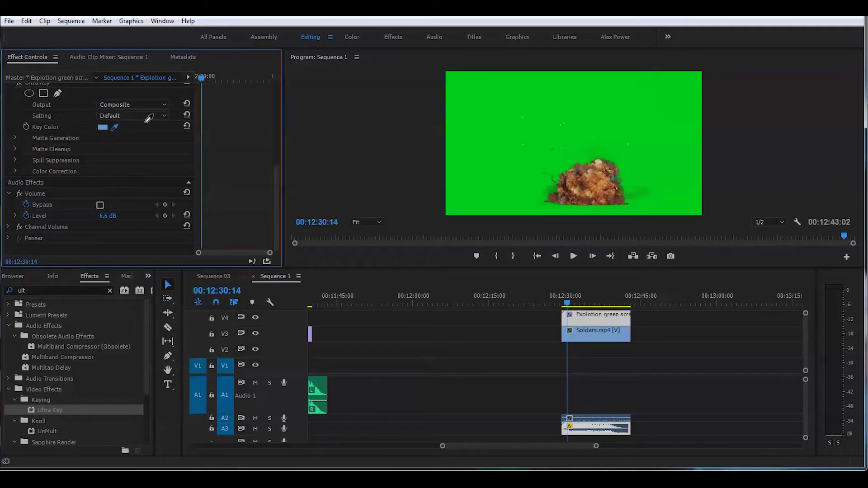
{"action": "left_click", "coordinate": [526, 100]}
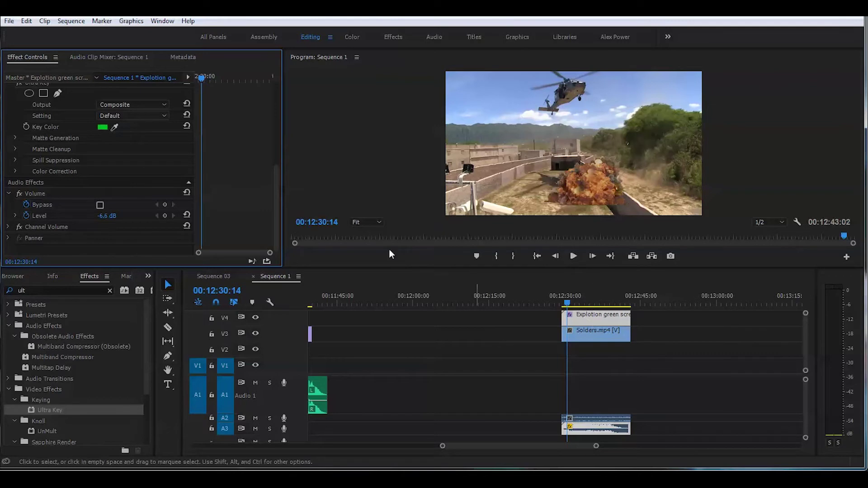
Step: Set the explosion's Position to 960, 604 and Scale to 103, then play it back
{"action": "left_click_drag", "start_coordinate": [277, 202], "coordinate": [279, 86]}
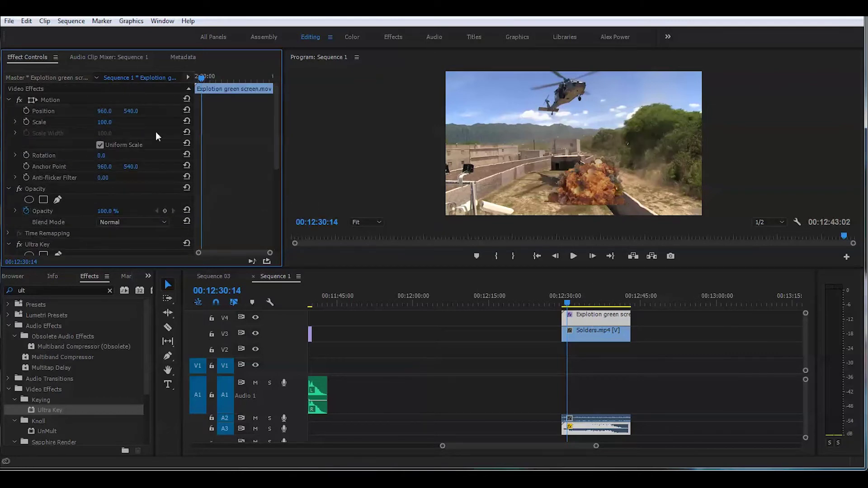
{"action": "mouse_move", "coordinate": [131, 111]}
{"action": "left_mouse_down"}
{"action": "mouse_move", "coordinate": [149, 111]}
{"action": "mouse_move", "coordinate": [107, 121]}
{"action": "mouse_move", "coordinate": [123, 111]}
{"action": "left_mouse_up"}
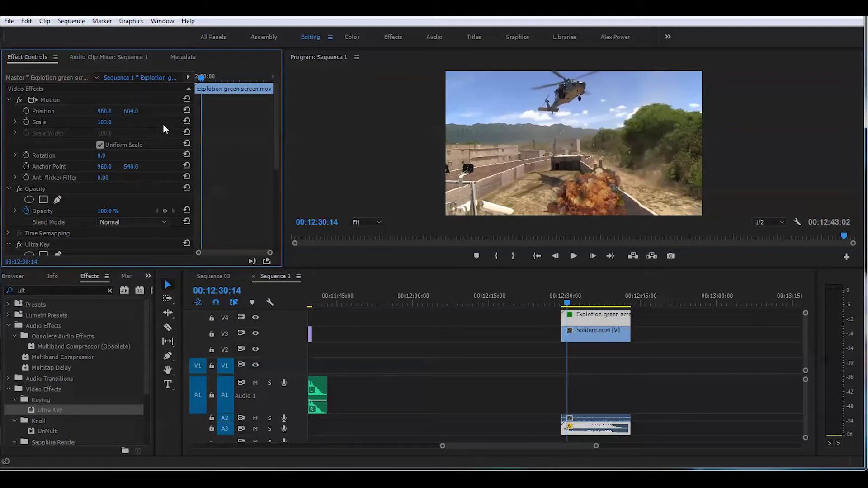
{"action": "left_click", "coordinate": [561, 300]}
{"action": "key", "text": "space"}
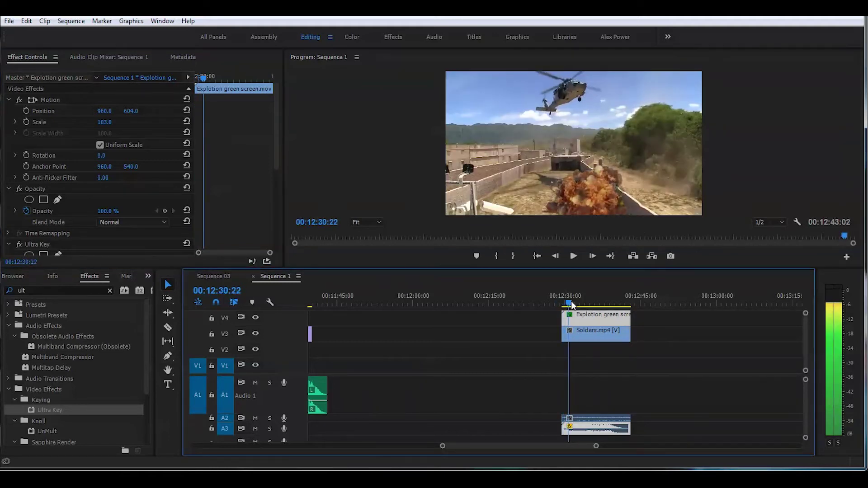
{"action": "left_click_drag", "start_coordinate": [572, 306], "coordinate": [627, 309]}
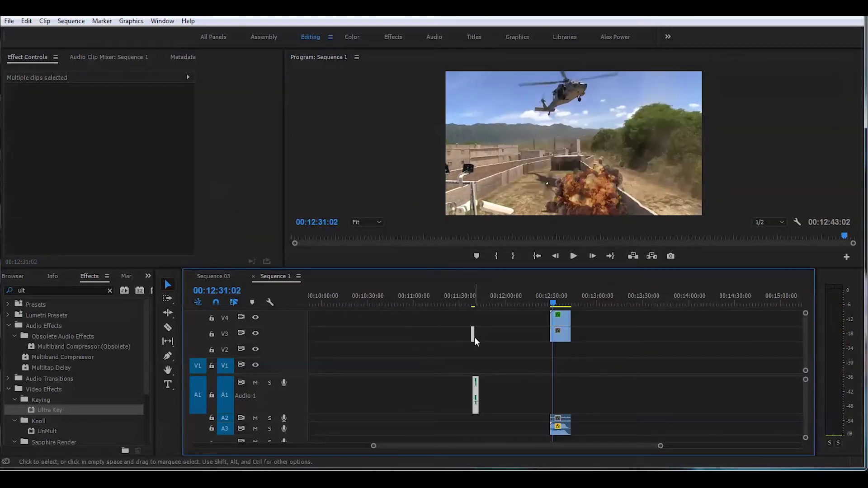
Step: Move the rocket-launcher clip and its sound before the helicopter shot, then unlink Solders.mp4 audio
{"action": "left_click_drag", "start_coordinate": [473, 337], "coordinate": [559, 332]}
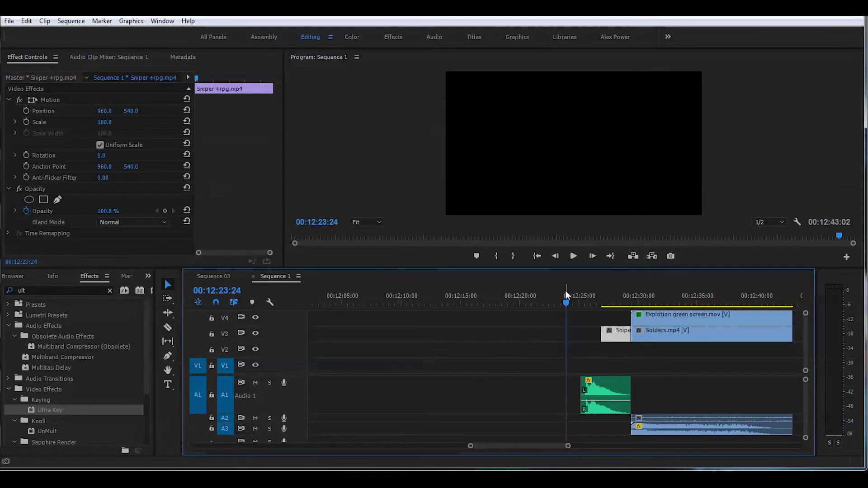
{"action": "left_click_drag", "start_coordinate": [567, 295], "coordinate": [606, 318]}
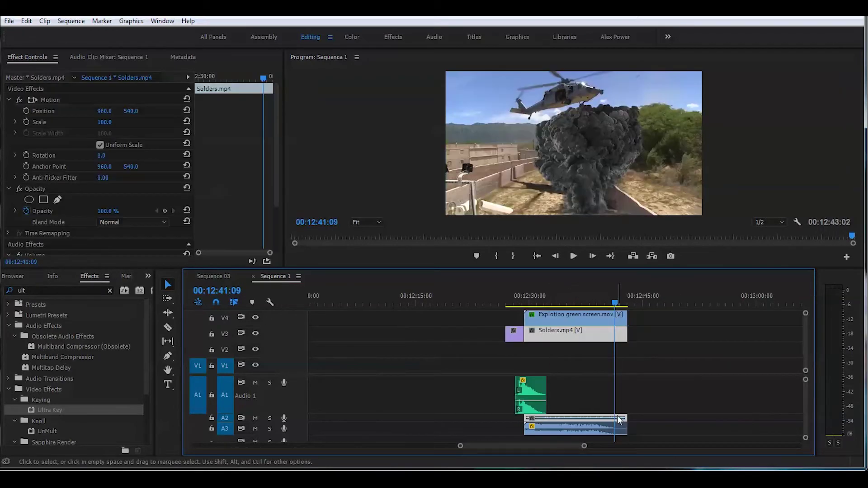
{"action": "right_click", "coordinate": [619, 420]}
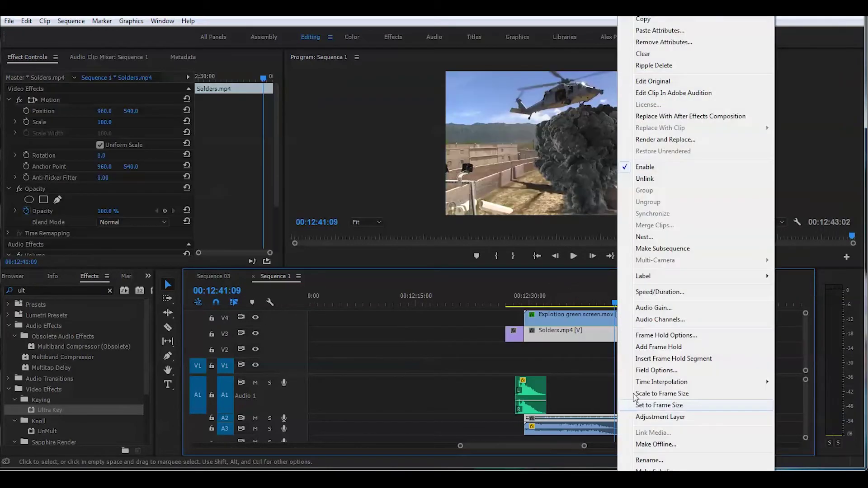
{"action": "left_click", "coordinate": [656, 179]}
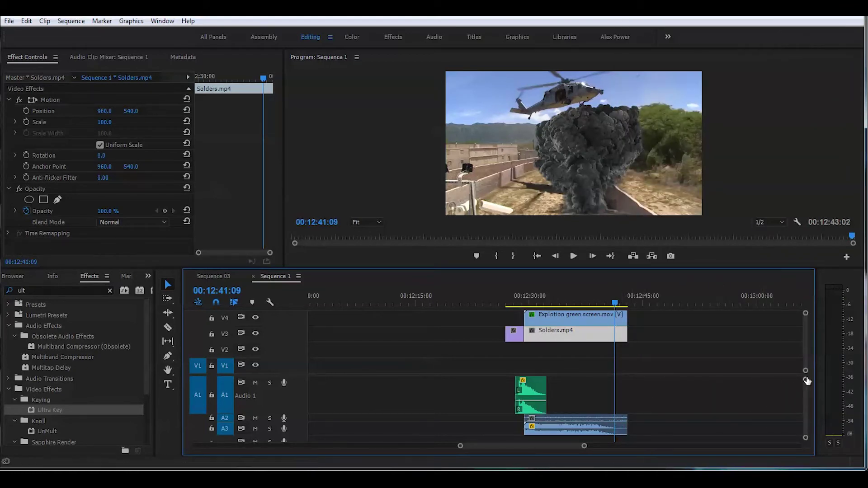
Step: Resize the audio tracks and select the Solders audio clip on A2 to check its volume
{"action": "left_click_drag", "start_coordinate": [807, 378], "coordinate": [807, 380]}
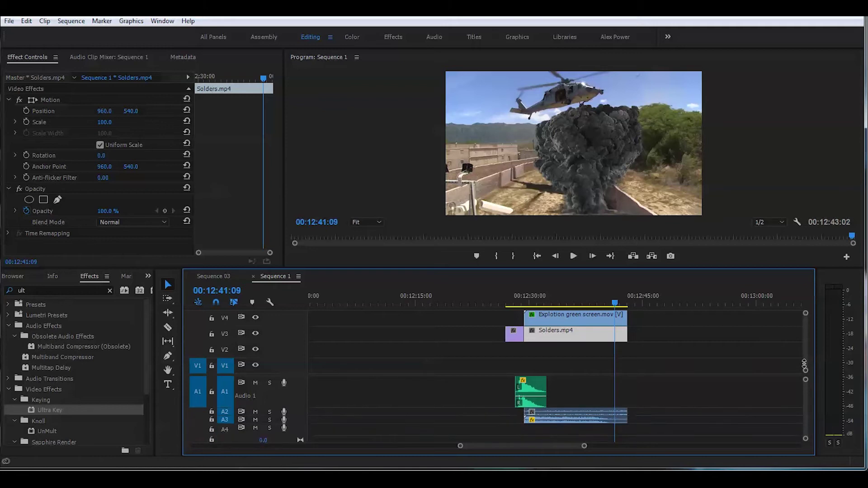
{"action": "key", "text": "equal"}
{"action": "left_click", "coordinate": [573, 432]}
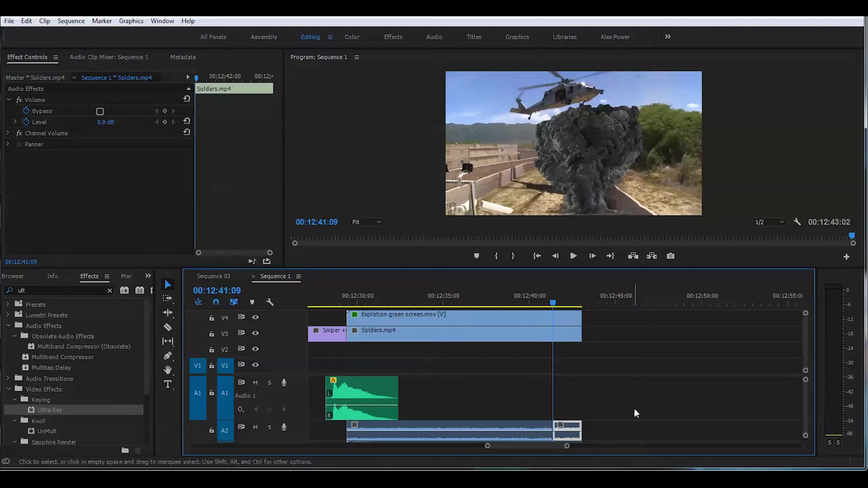
{"action": "key", "text": "minus"}
{"action": "key", "text": "minus"}
Step: Shift the RPG sound 15 frames later, trimmed to start with the Sniper +rpg clip, and preview
{"action": "right_click", "coordinate": [561, 435]}
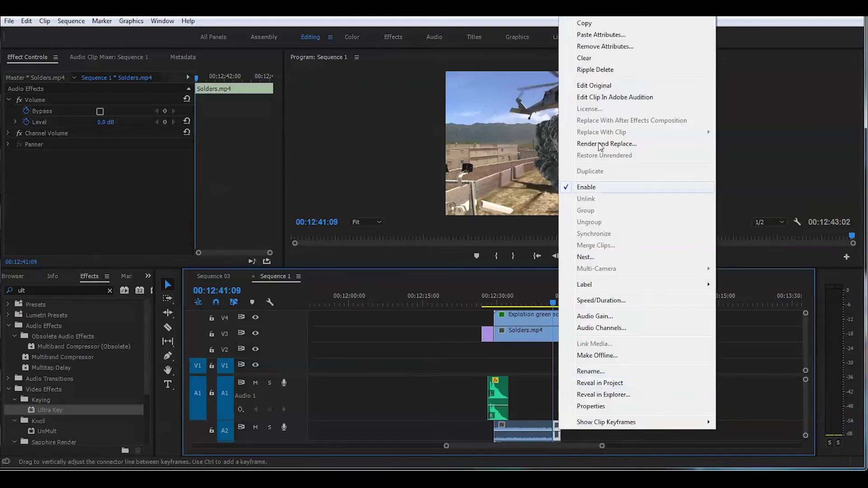
{"action": "key", "text": "Escape"}
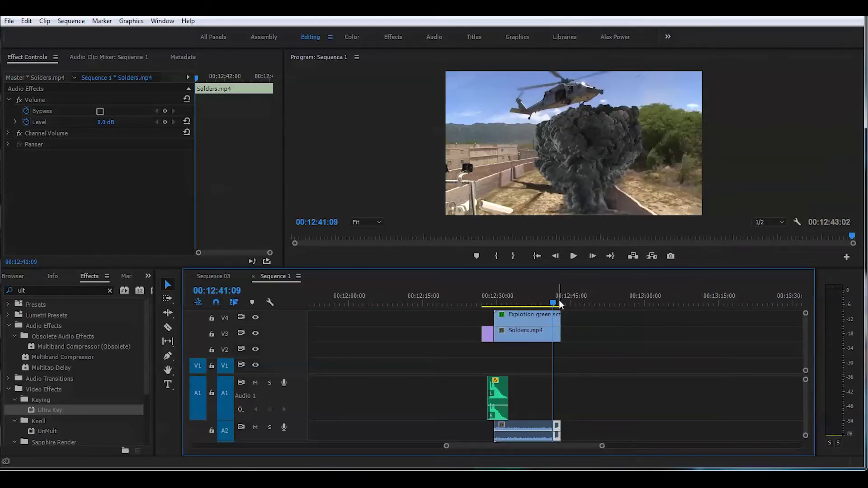
{"action": "left_click_drag", "start_coordinate": [558, 302], "coordinate": [483, 302]}
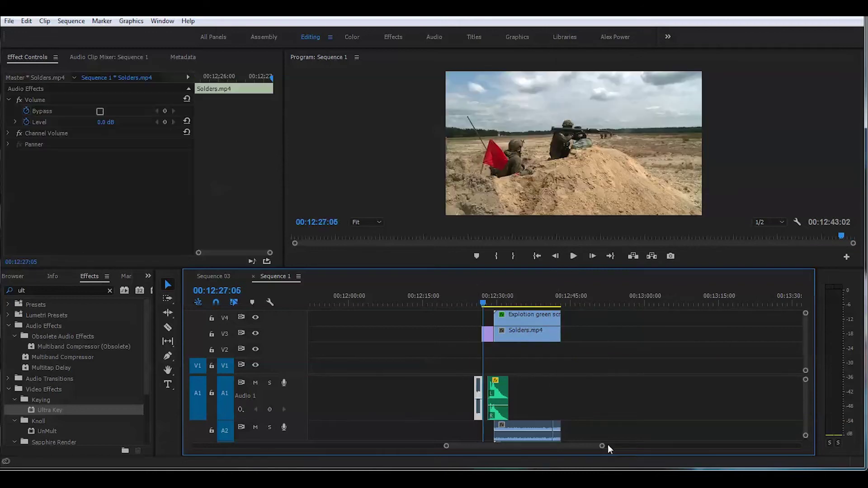
{"action": "left_click_drag", "start_coordinate": [601, 448], "coordinate": [553, 448]}
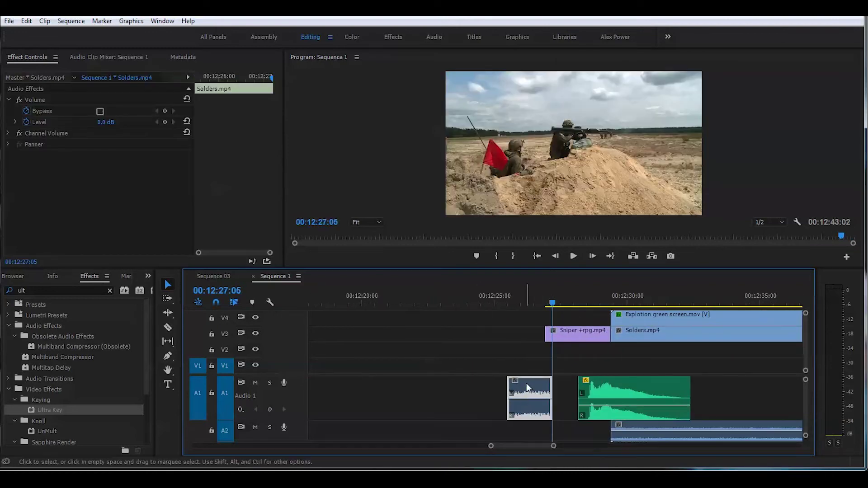
{"action": "left_click_drag", "start_coordinate": [534, 389], "coordinate": [546, 383]}
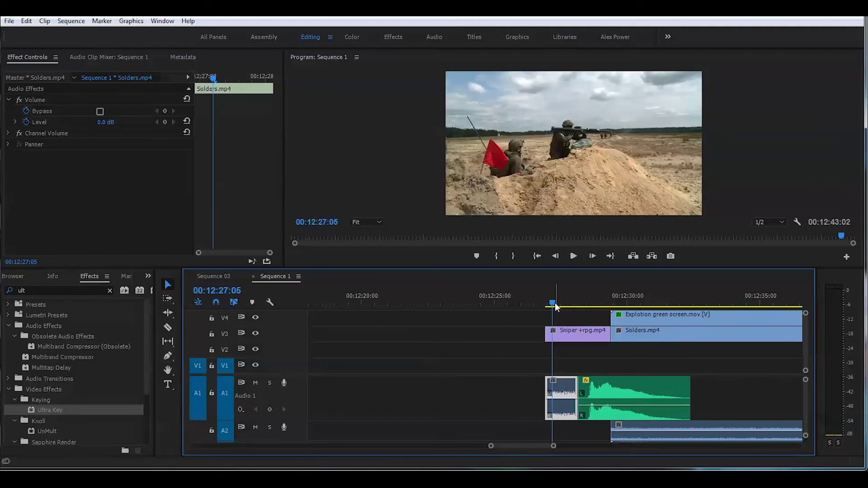
{"action": "left_click_drag", "start_coordinate": [554, 302], "coordinate": [547, 301]}
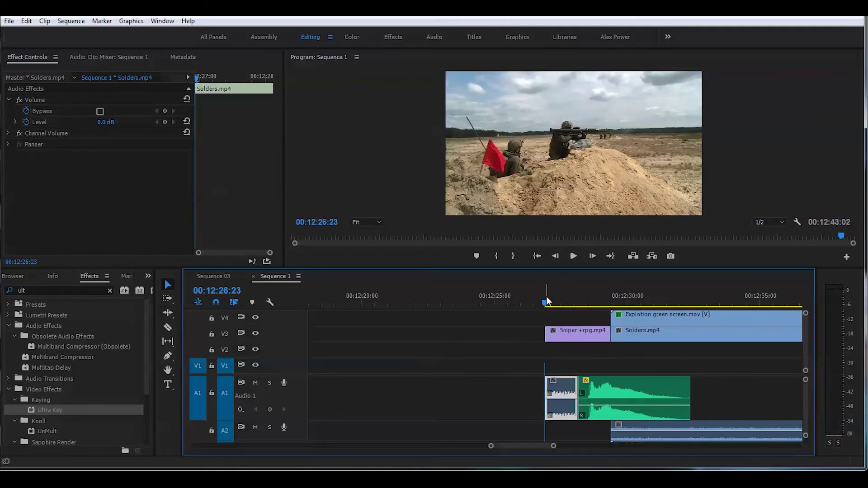
{"action": "key", "text": "space"}
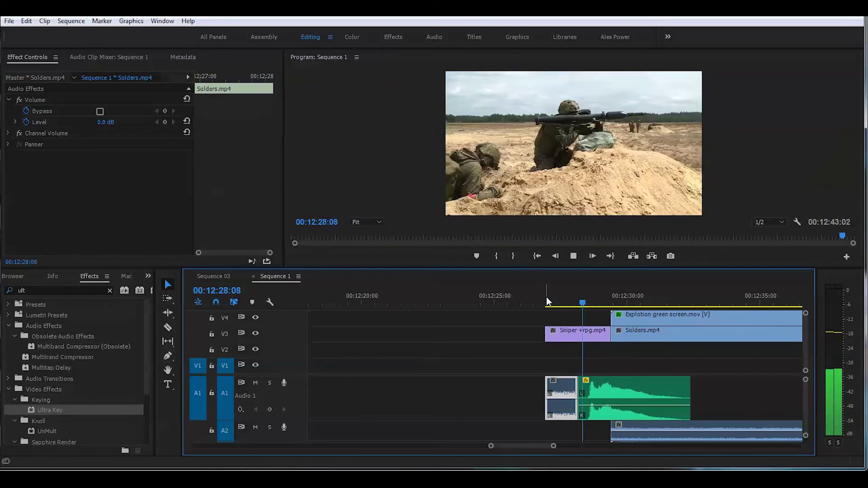
{"action": "key", "text": "space"}
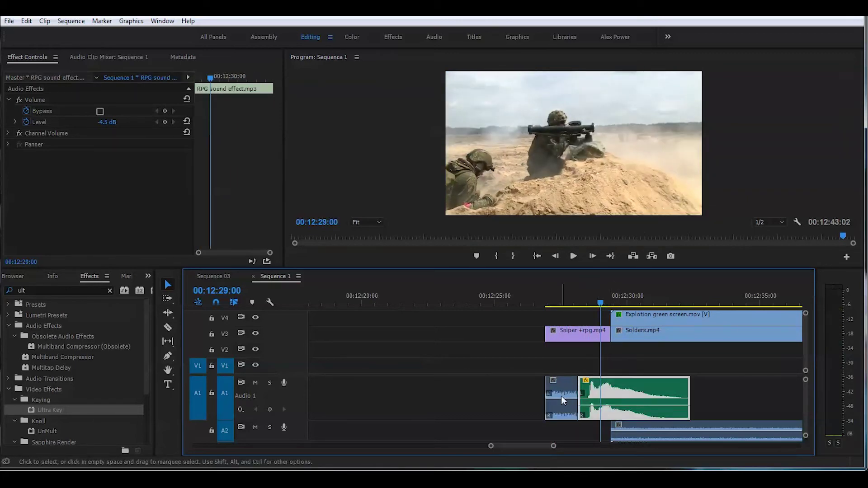
Step: Move the RPG sound to A2, extend it to the soldiers' audio, and play through the explosion
{"action": "left_click_drag", "start_coordinate": [562, 410], "coordinate": [611, 426]}
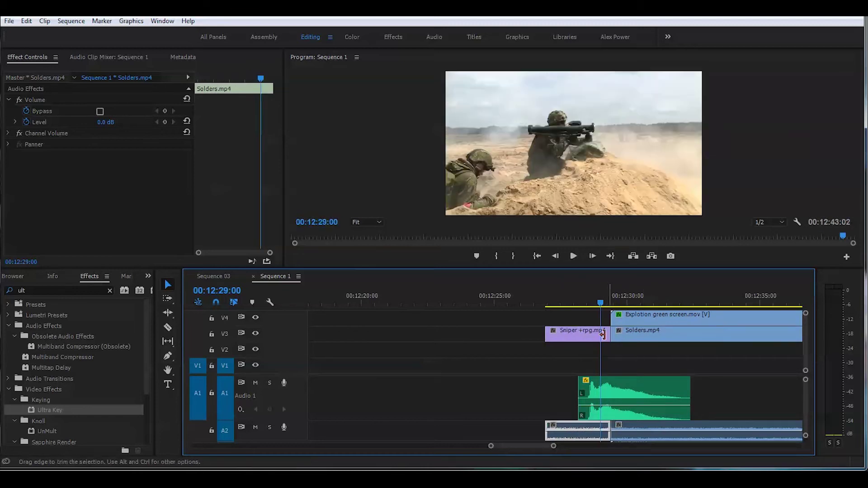
{"action": "left_click", "coordinate": [593, 302]}
{"action": "left_click", "coordinate": [546, 302]}
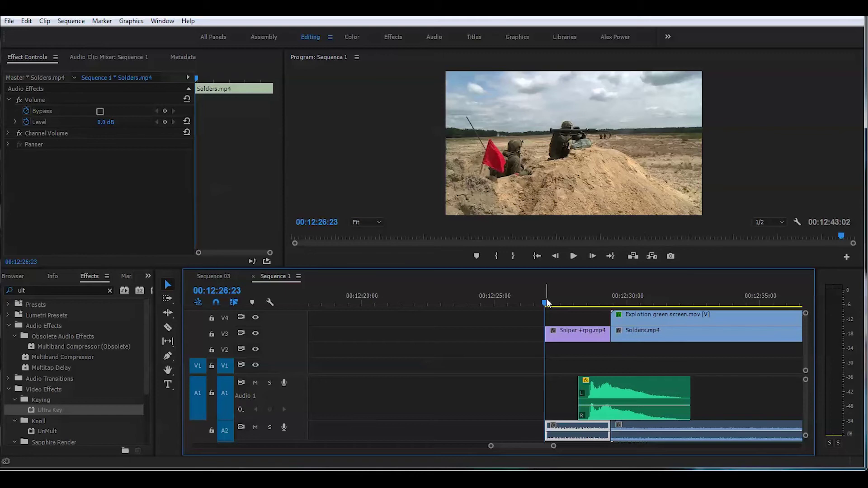
{"action": "key", "text": "space"}
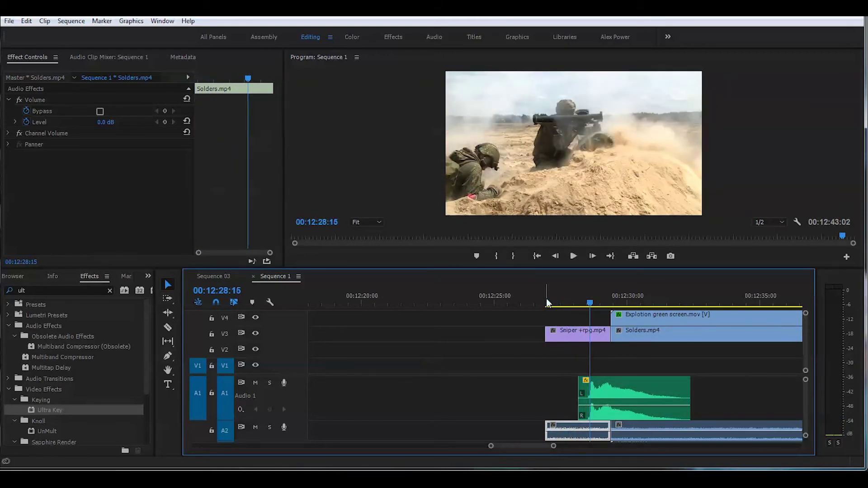
{"action": "key", "text": "space"}
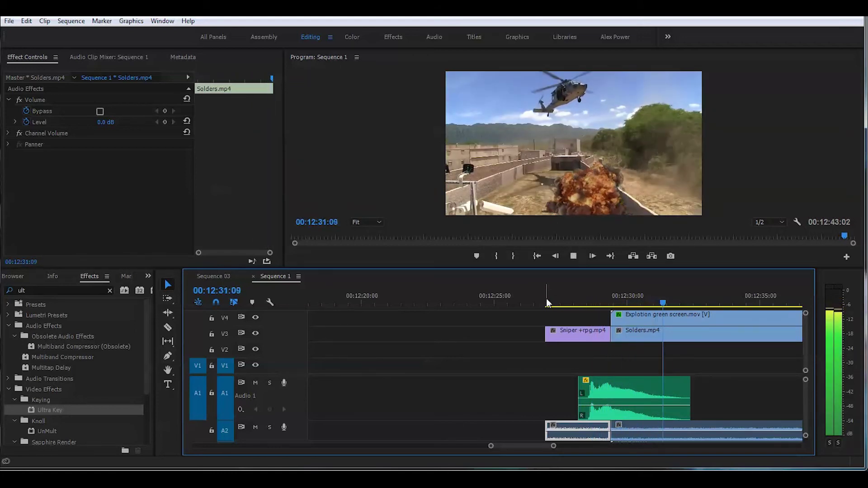
{"action": "key", "text": "space"}
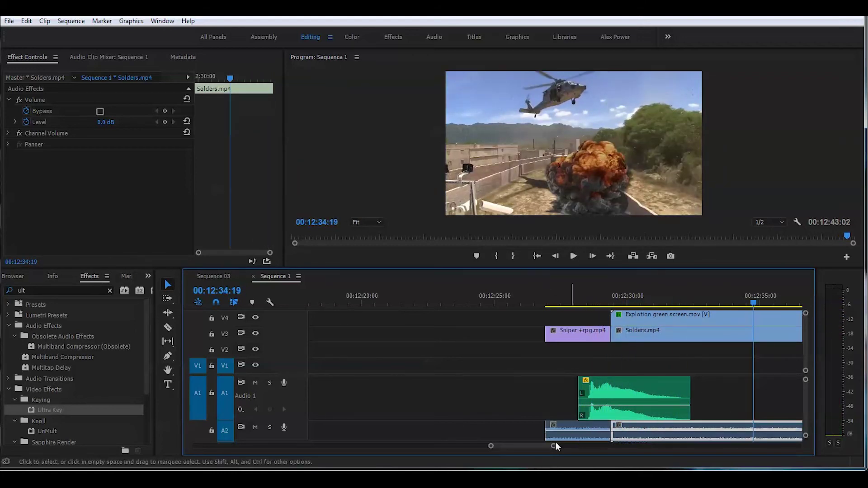
Step: Set the Explotion green screen clip's speed to 150%, save the project, and scrub back to review
{"action": "left_click_drag", "start_coordinate": [553, 448], "coordinate": [568, 453]}
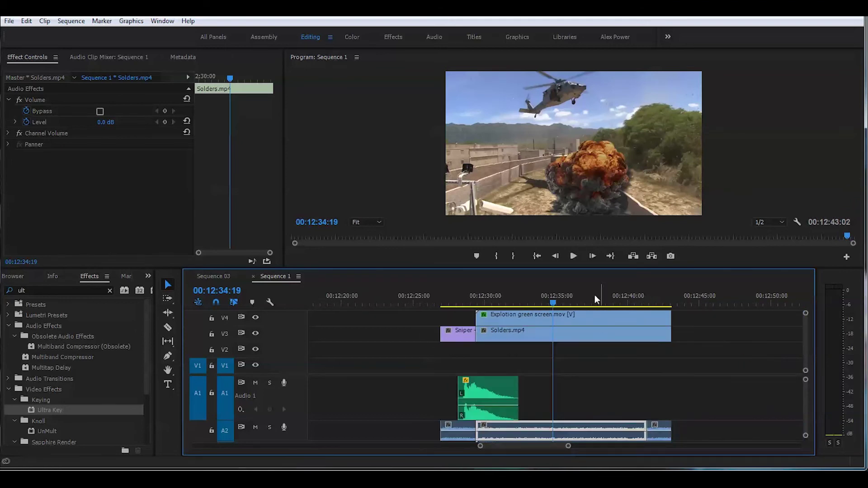
{"action": "left_click", "coordinate": [569, 318]}
{"action": "right_click", "coordinate": [568, 318]}
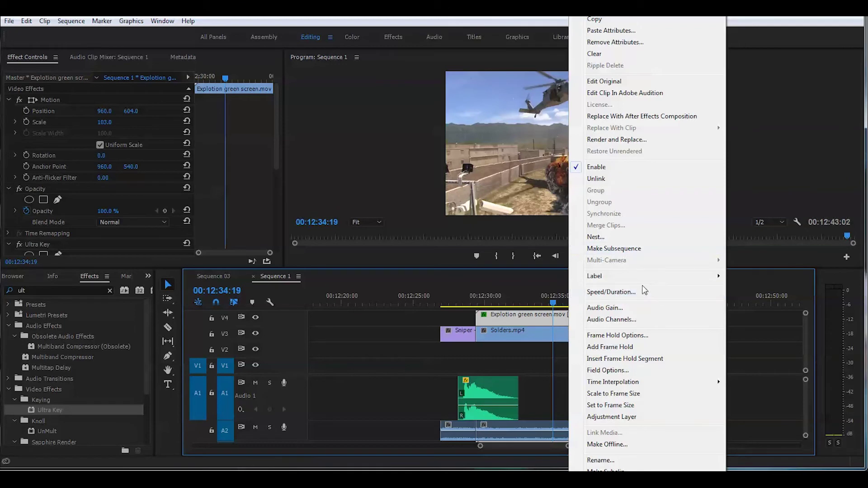
{"action": "left_click", "coordinate": [611, 291]}
{"action": "key", "text": "Return"}
{"action": "left_click", "coordinate": [517, 286]}
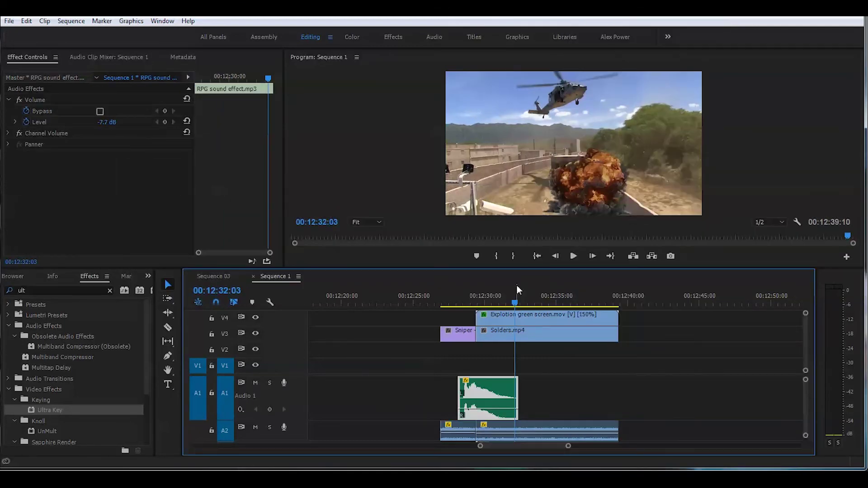
{"action": "key", "text": "ctrl+s"}
{"action": "left_click_drag", "start_coordinate": [515, 303], "coordinate": [509, 306]}
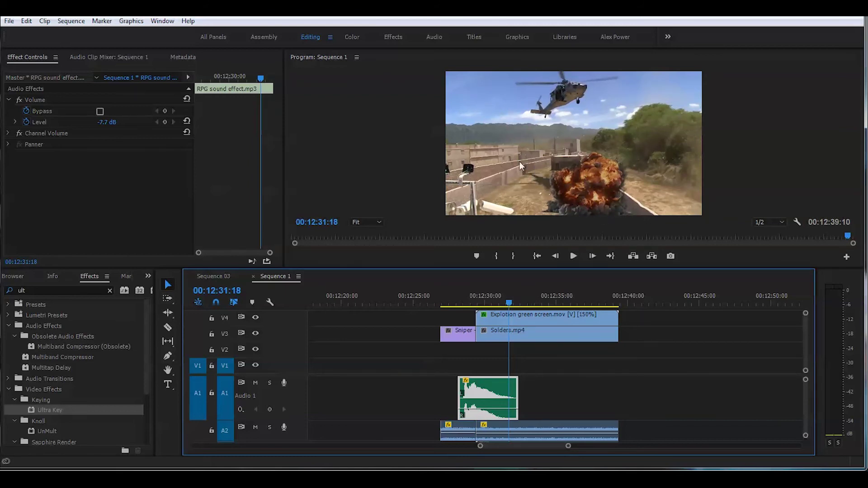
{"action": "left_click_drag", "start_coordinate": [504, 283], "coordinate": [488, 303]}
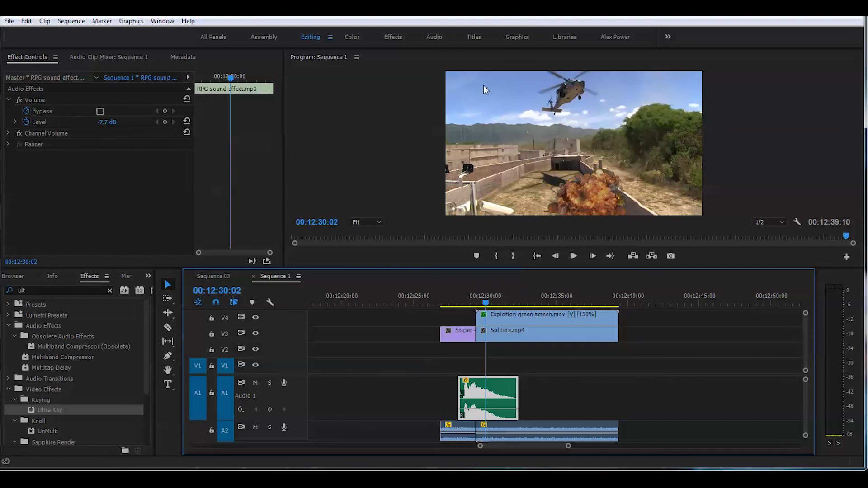
{"action": "left_click", "coordinate": [353, 39]}
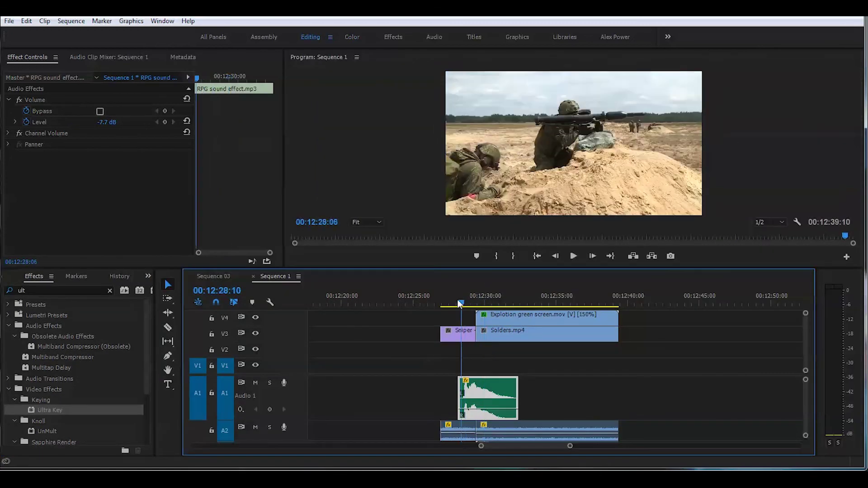
{"action": "left_click_drag", "start_coordinate": [463, 302], "coordinate": [454, 301]}
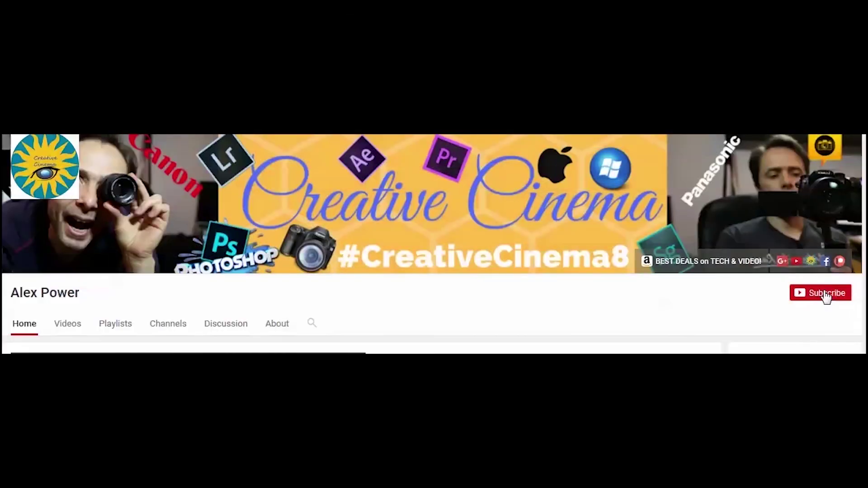
Step: Subscribe to Creative Cinema with the red Subscribe button on its channel page
{"action": "left_click", "coordinate": [826, 294]}
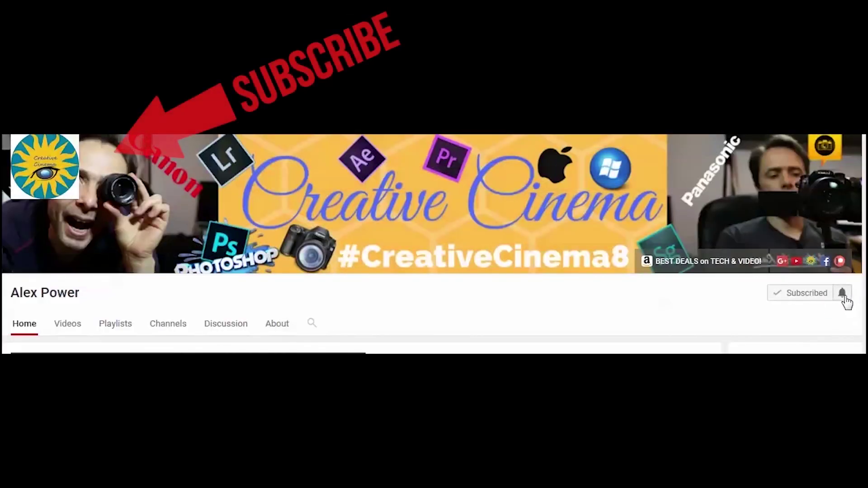